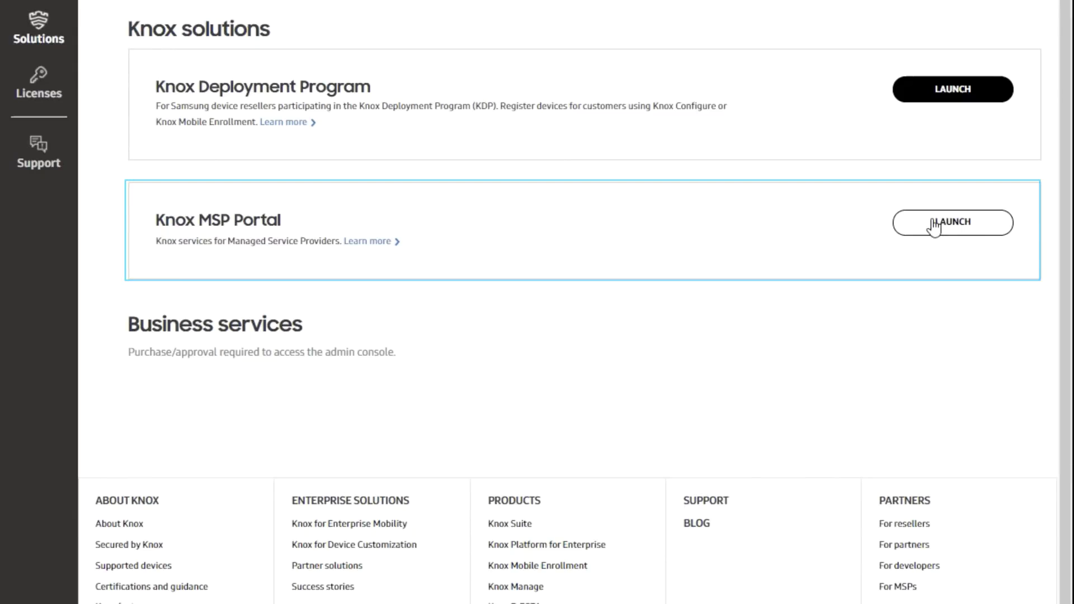
- Launch the Knox MSP Portal and go to its Customers list
{"action": "left_click", "coordinate": [933, 224]}
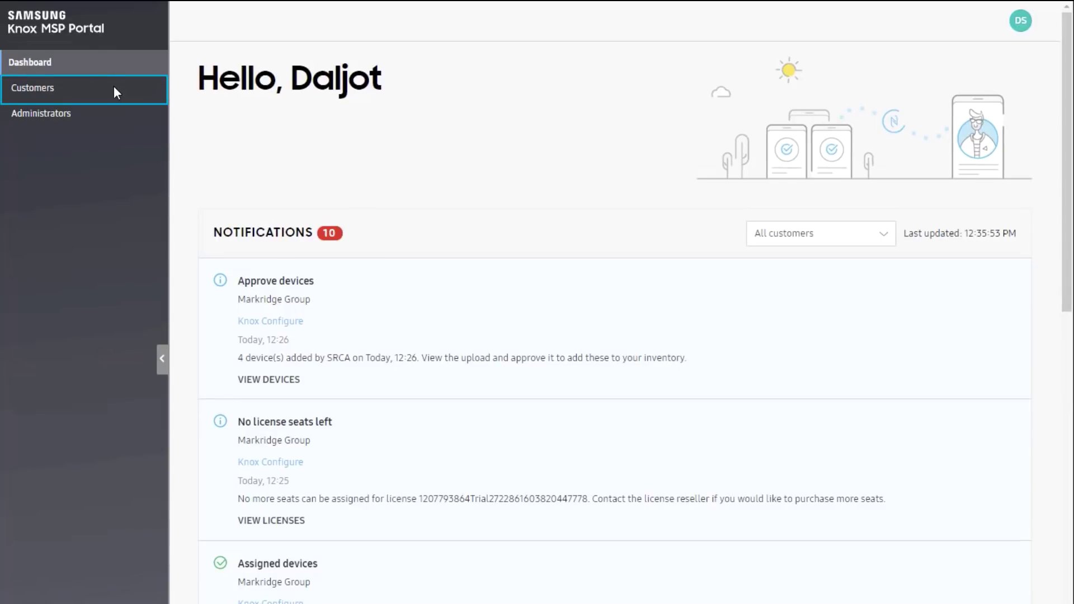
{"action": "left_click", "coordinate": [114, 87]}
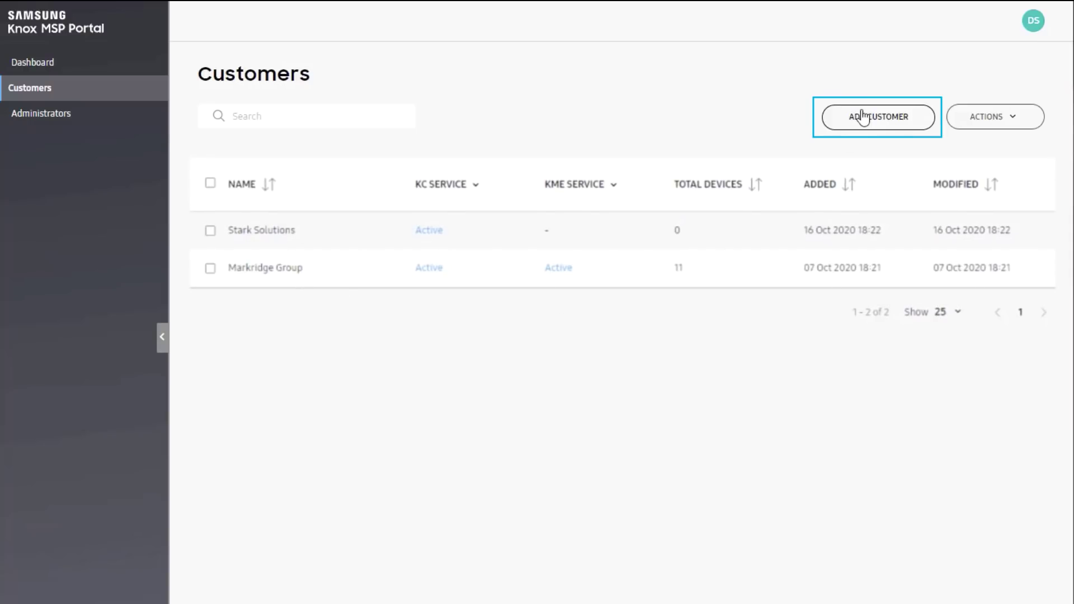
- Paste an existing Knox Customer ID into Add Customer, look it up, and request to manage its devices
{"action": "left_click", "coordinate": [862, 117]}
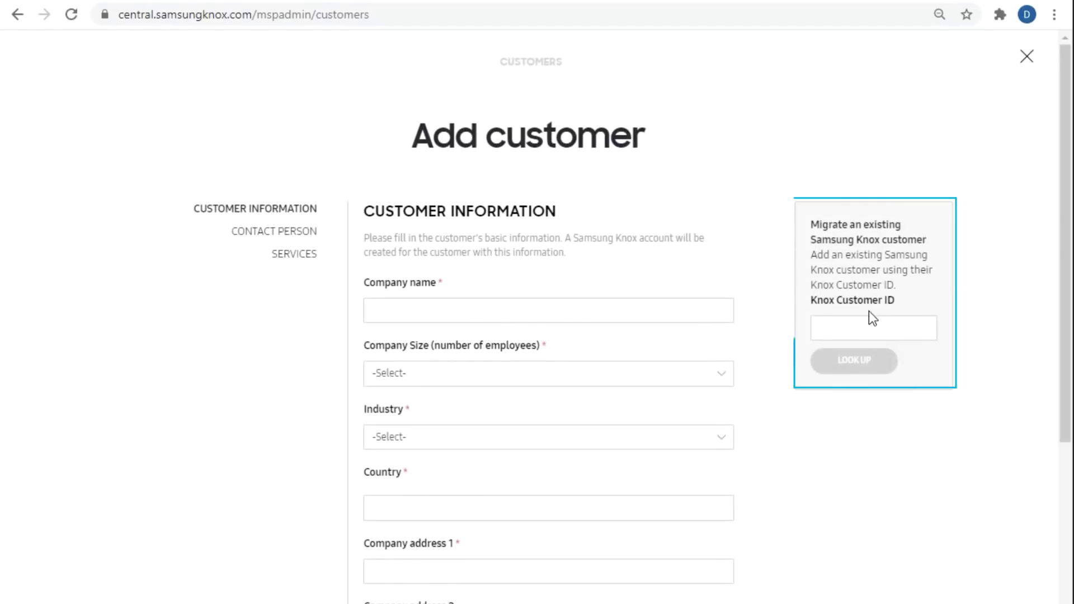
{"action": "left_click", "coordinate": [869, 324]}
{"action": "key", "text": "ctrl+v"}
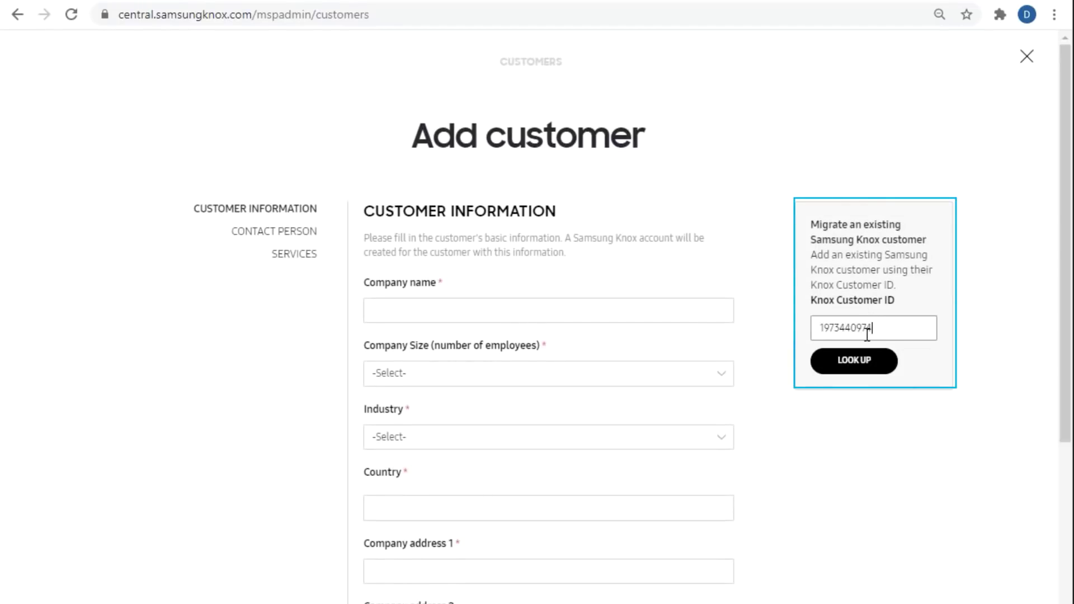
{"action": "left_click", "coordinate": [867, 360]}
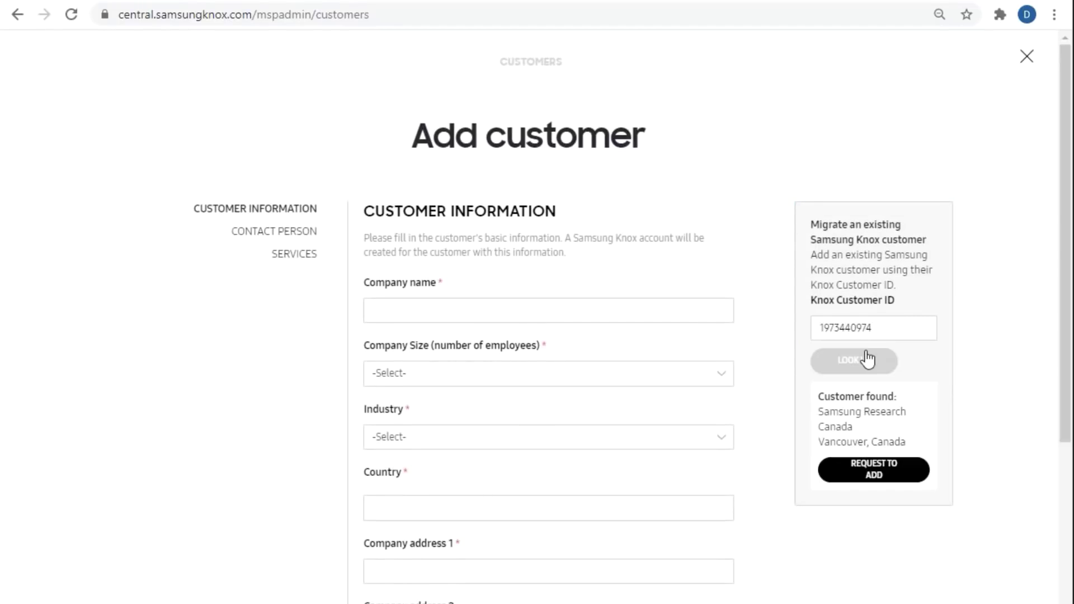
{"action": "left_click", "coordinate": [850, 481]}
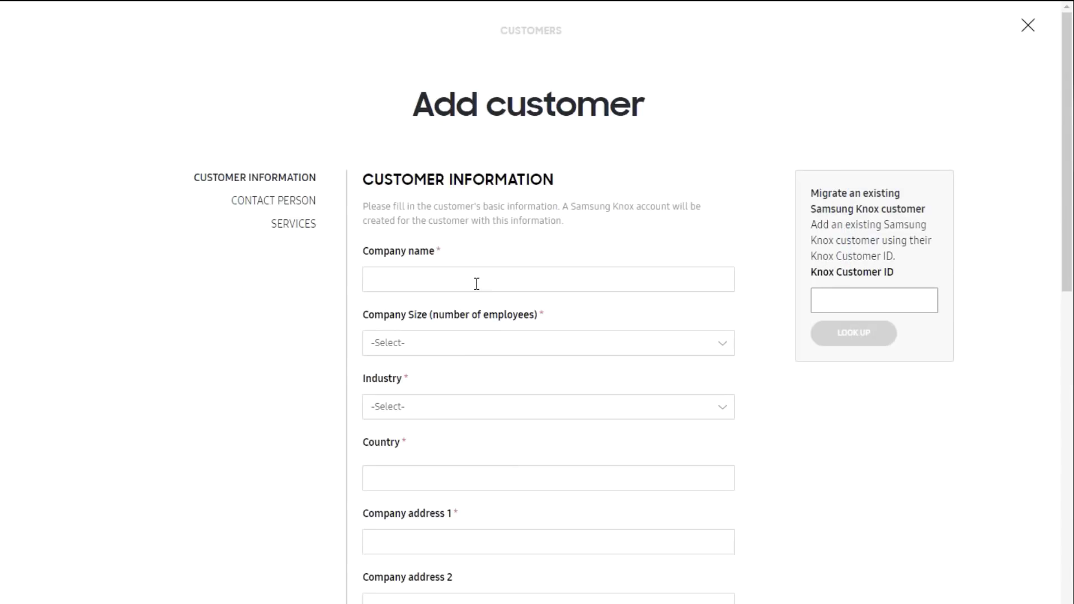
- Dismiss the request and enter 'Good Company' as the company name, then pick a company size
{"action": "left_click", "coordinate": [476, 284]}
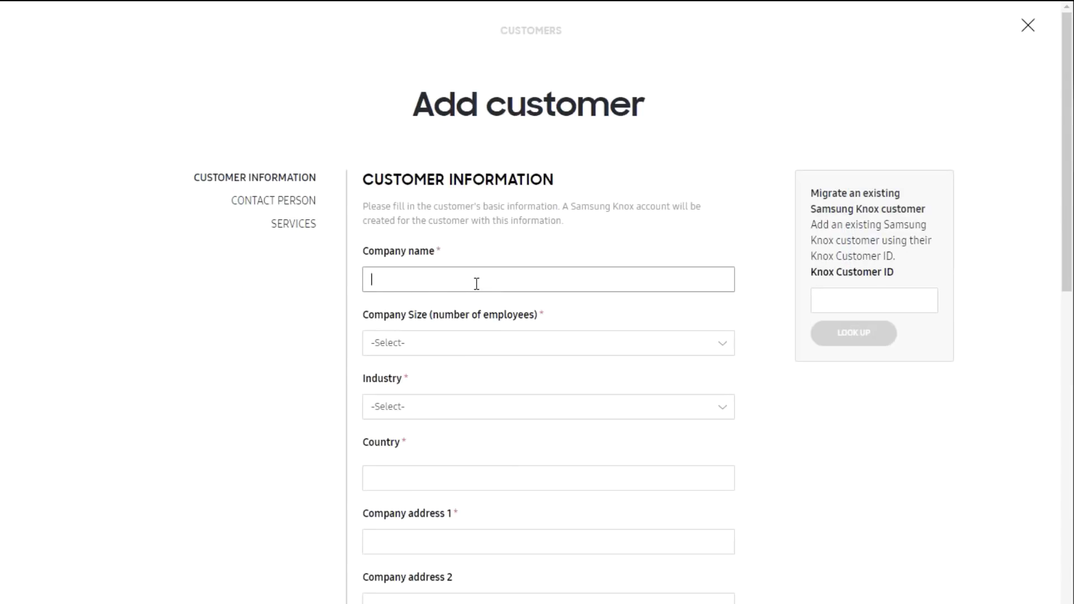
{"action": "type", "text": "Good Company"}
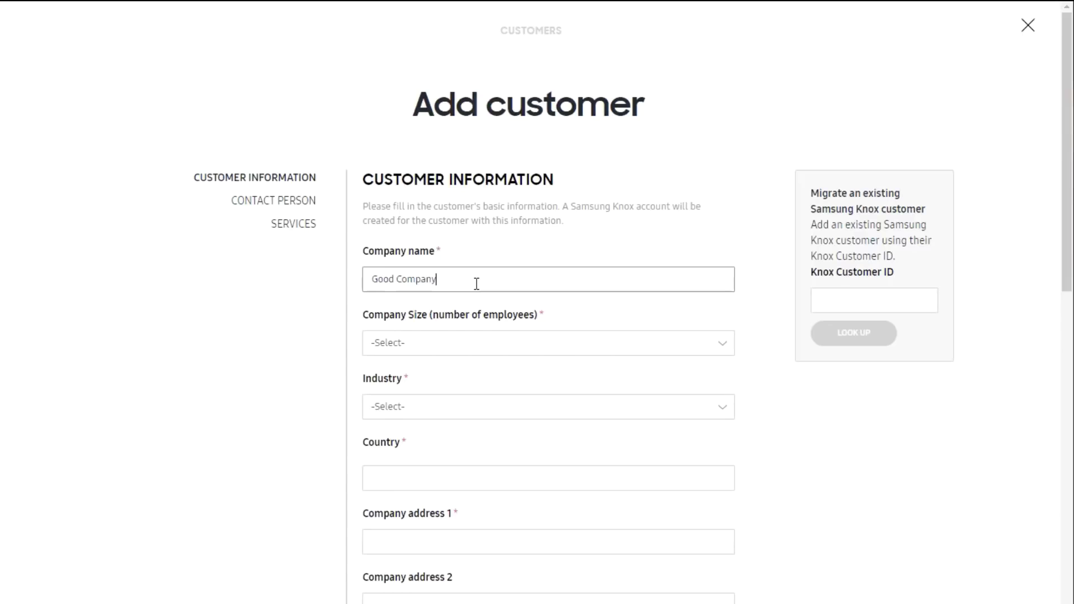
{"action": "left_click", "coordinate": [511, 345]}
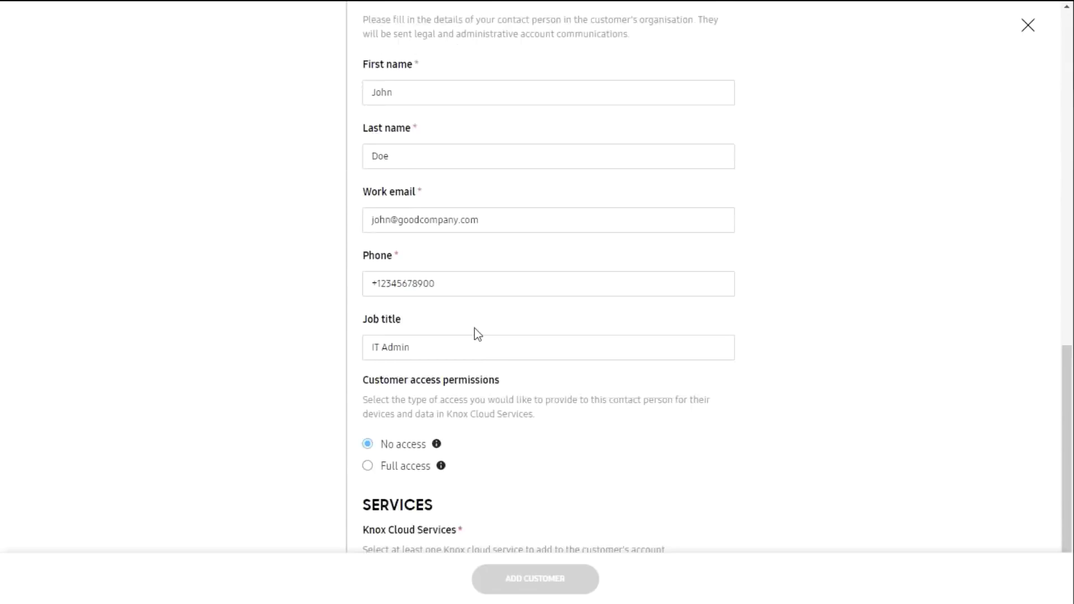
{"action": "scroll", "coordinate": [475, 330], "scroll_direction": "down", "scroll_amount": 1}
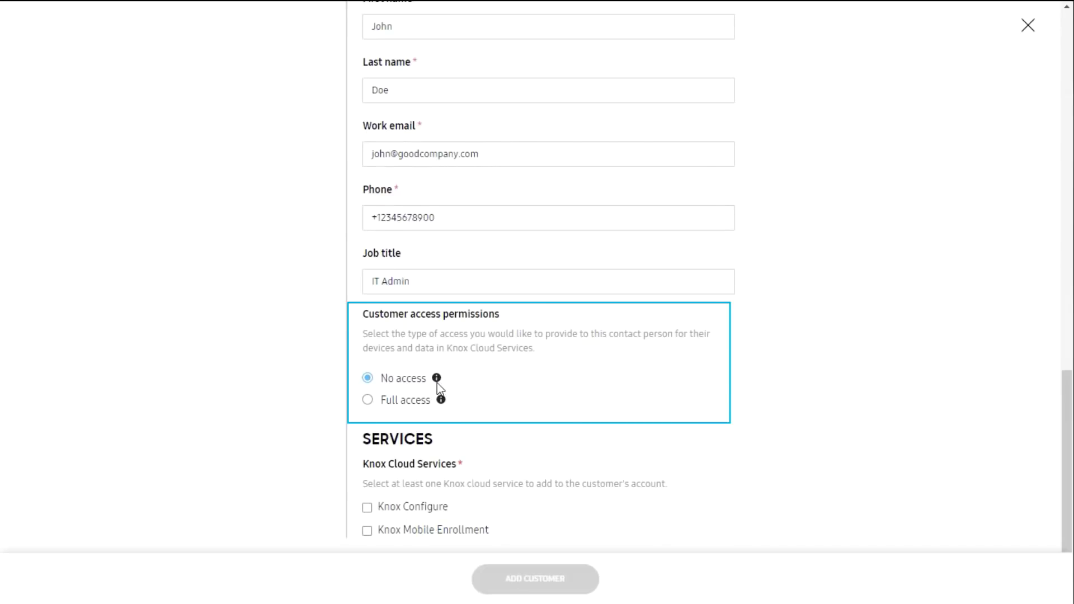
- Give the contact Full access, select Knox Configure and Knox Mobile Enrollment, and add the customer
{"action": "mouse_move", "coordinate": [437, 382]}
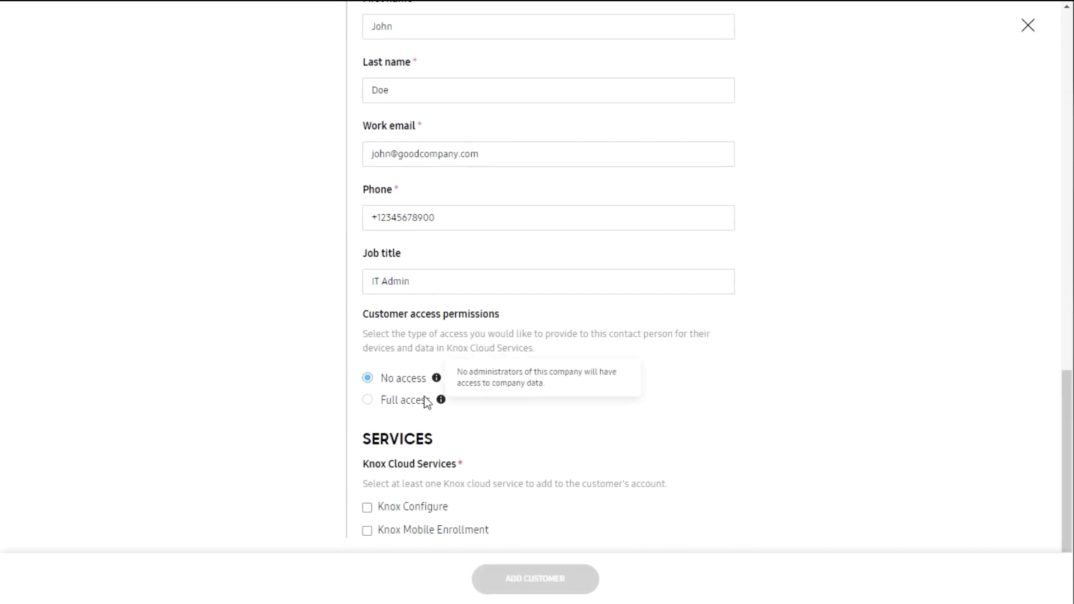
{"action": "mouse_move", "coordinate": [442, 402]}
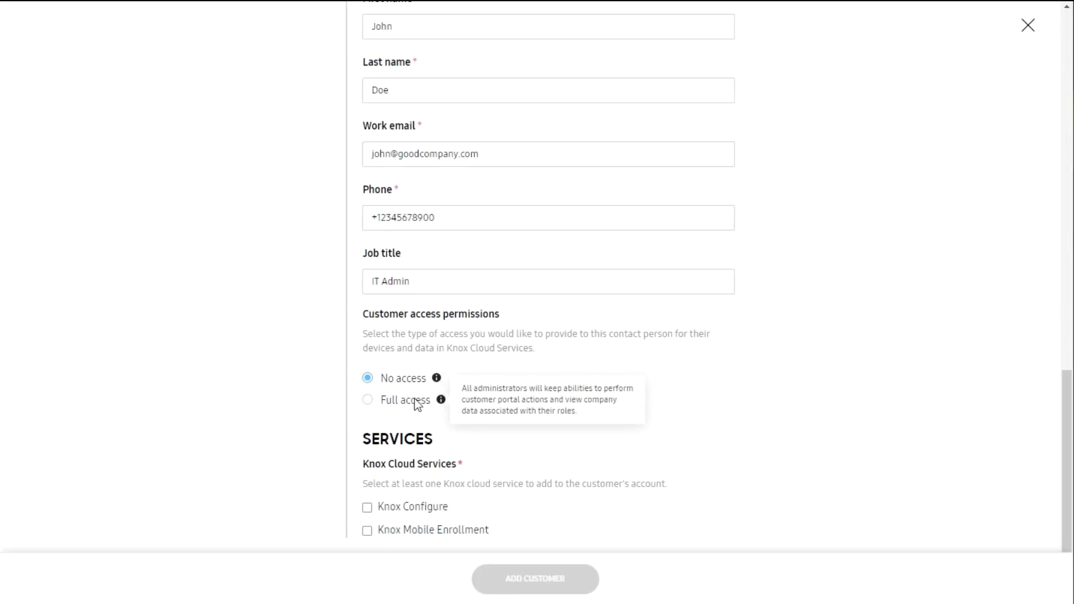
{"action": "left_click", "coordinate": [379, 401]}
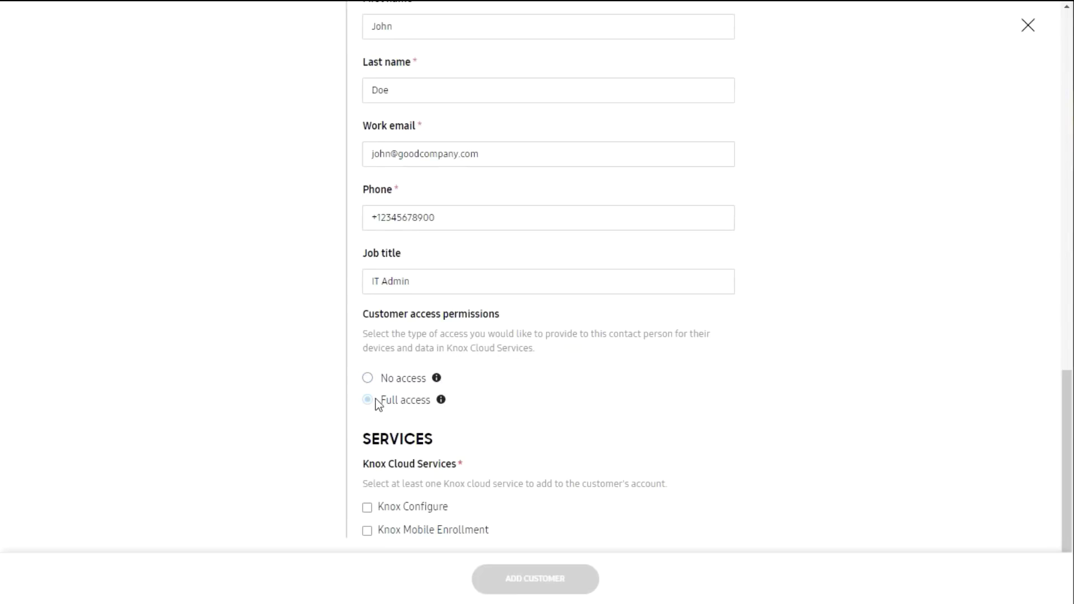
{"action": "left_click", "coordinate": [366, 498]}
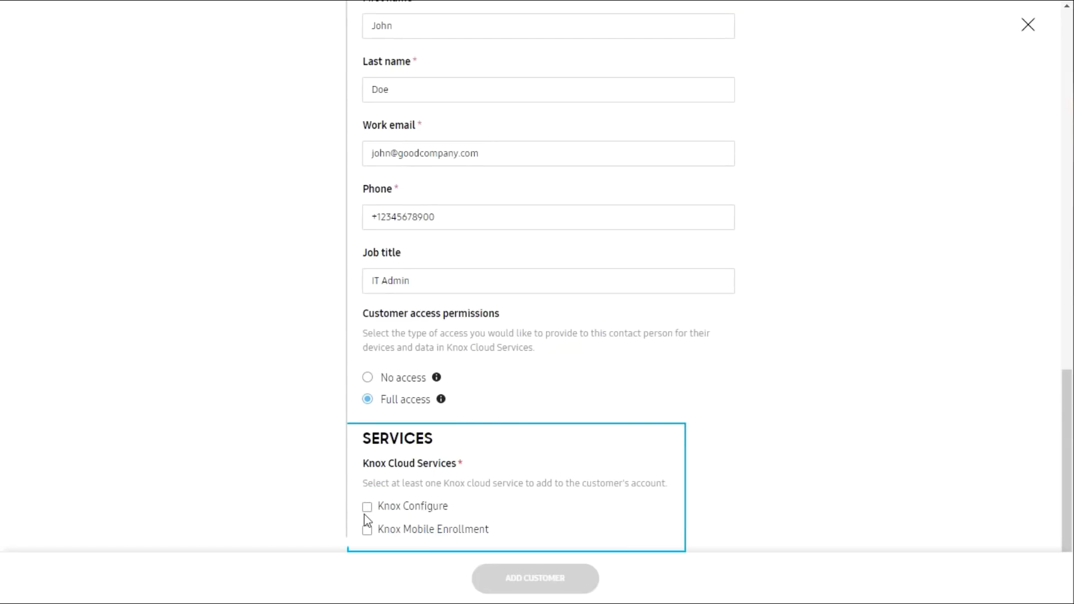
{"action": "left_click", "coordinate": [388, 538]}
{"action": "left_click", "coordinate": [508, 594]}
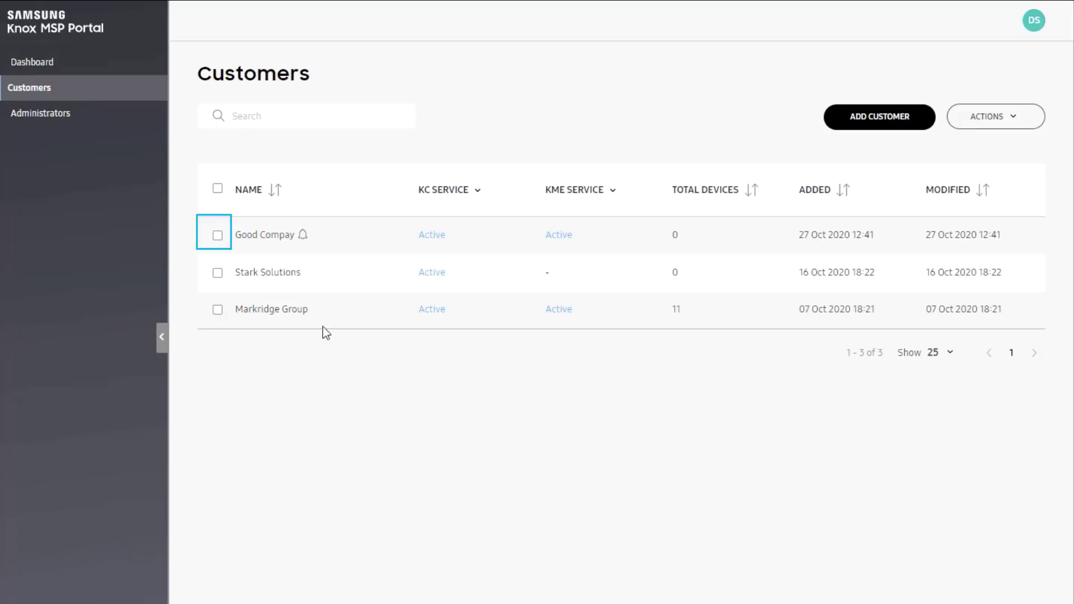
- Through Manage customer account, set Good Compay's customer access permission to 'No access' and save
{"action": "left_click", "coordinate": [218, 236]}
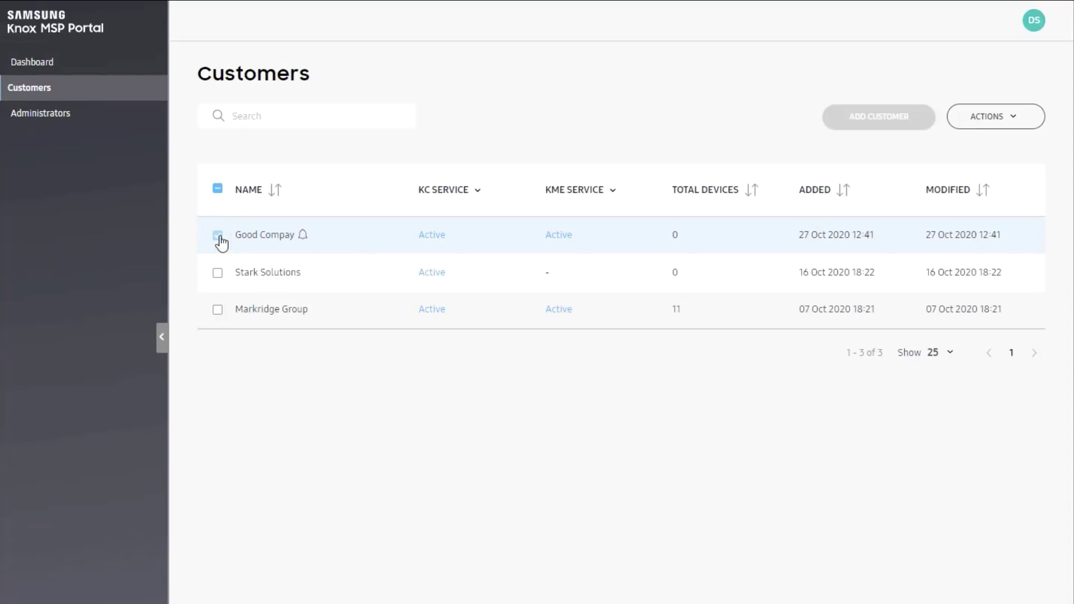
{"action": "left_click", "coordinate": [988, 120]}
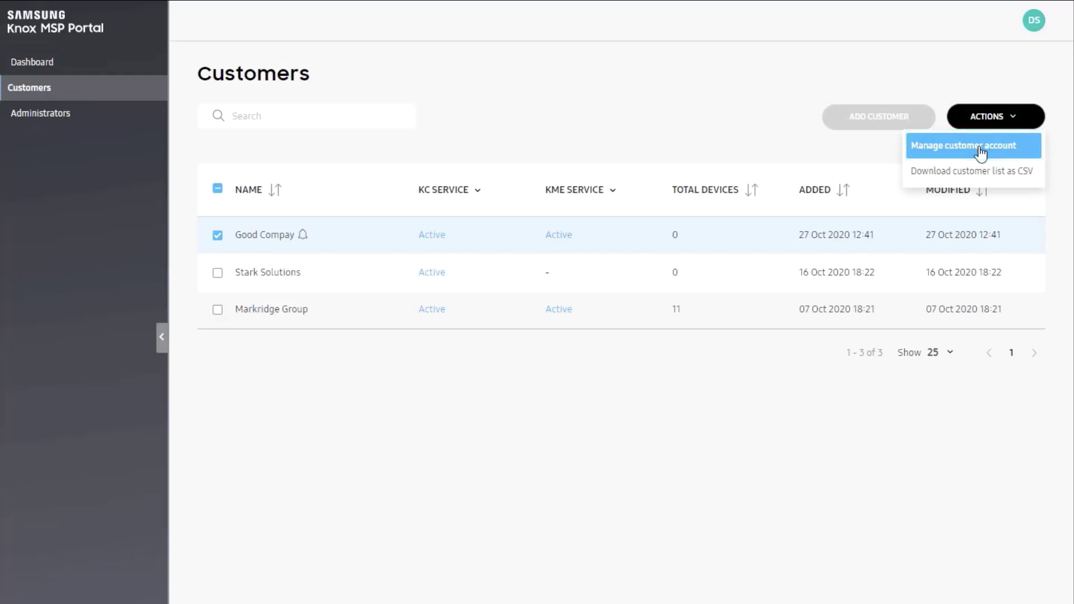
{"action": "left_click", "coordinate": [980, 151]}
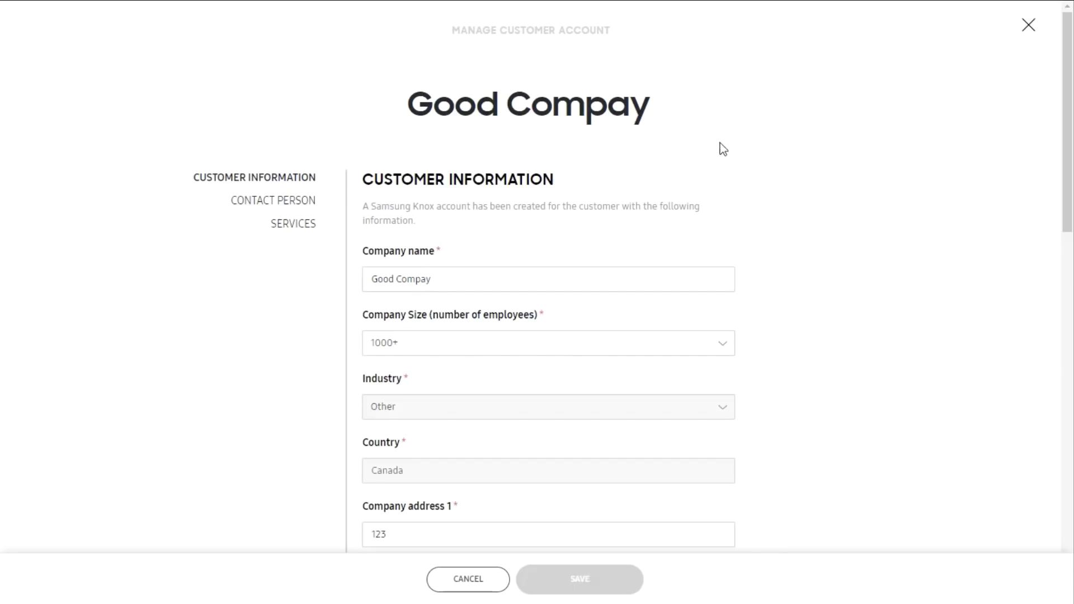
{"action": "scroll", "coordinate": [725, 153], "scroll_direction": "down", "scroll_amount": 15}
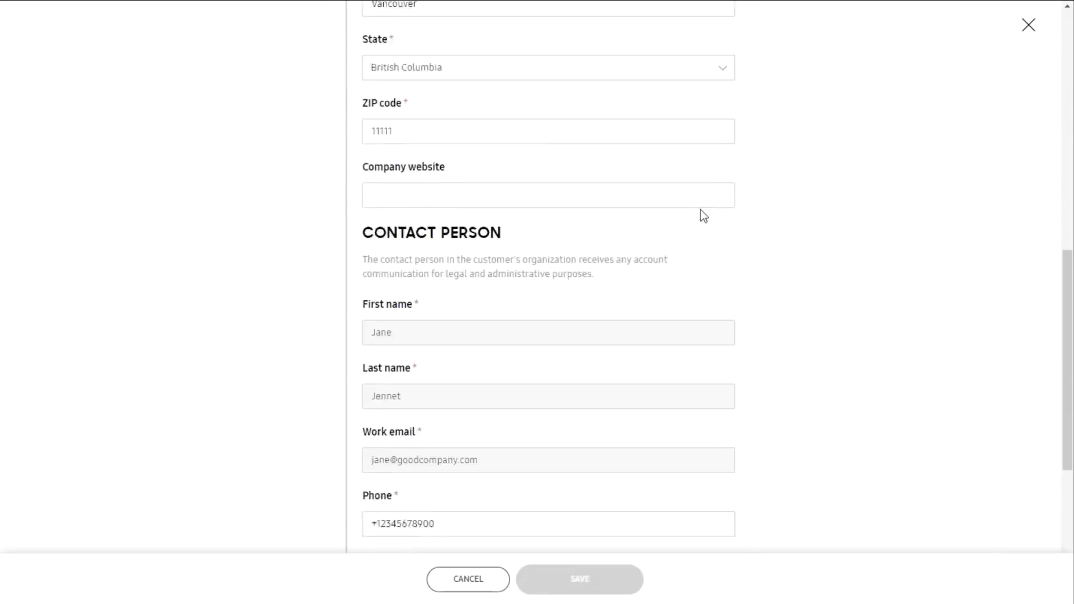
{"action": "scroll", "coordinate": [678, 255], "scroll_direction": "down", "scroll_amount": 2}
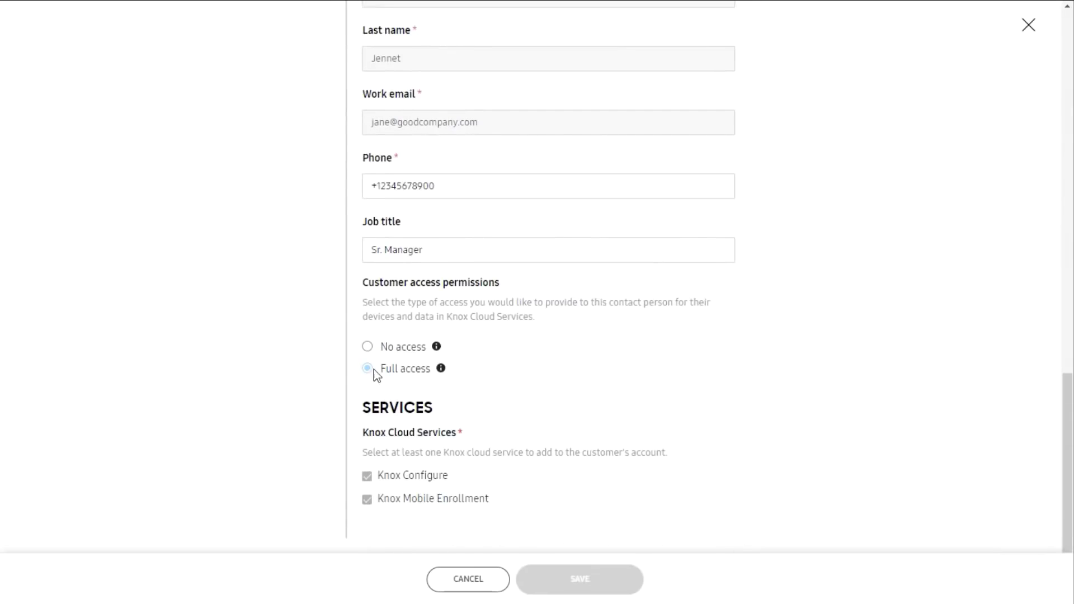
{"action": "left_click", "coordinate": [383, 347]}
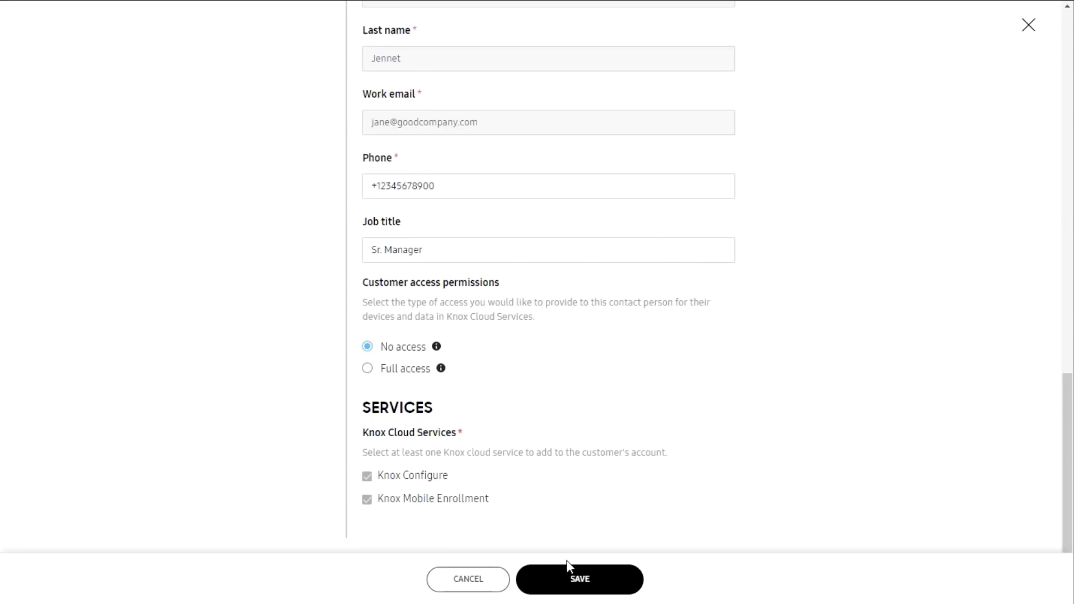
{"action": "left_click", "coordinate": [566, 576]}
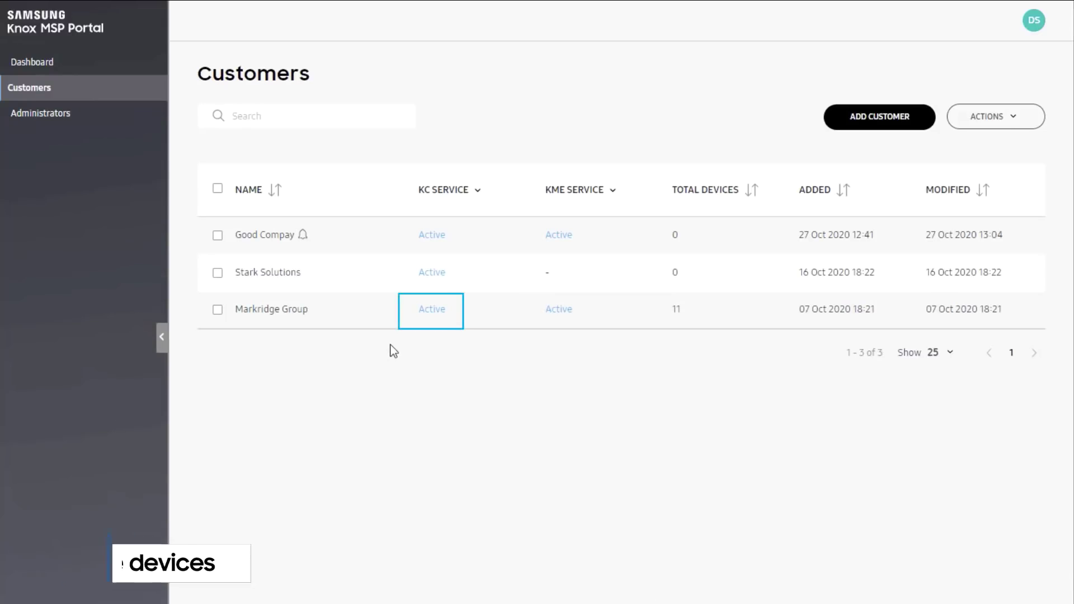
- Open Markridge Group's Knox Configure dashboard and review its 11 total, 6 unassigned, 1 configured devices
{"action": "left_click", "coordinate": [437, 310]}
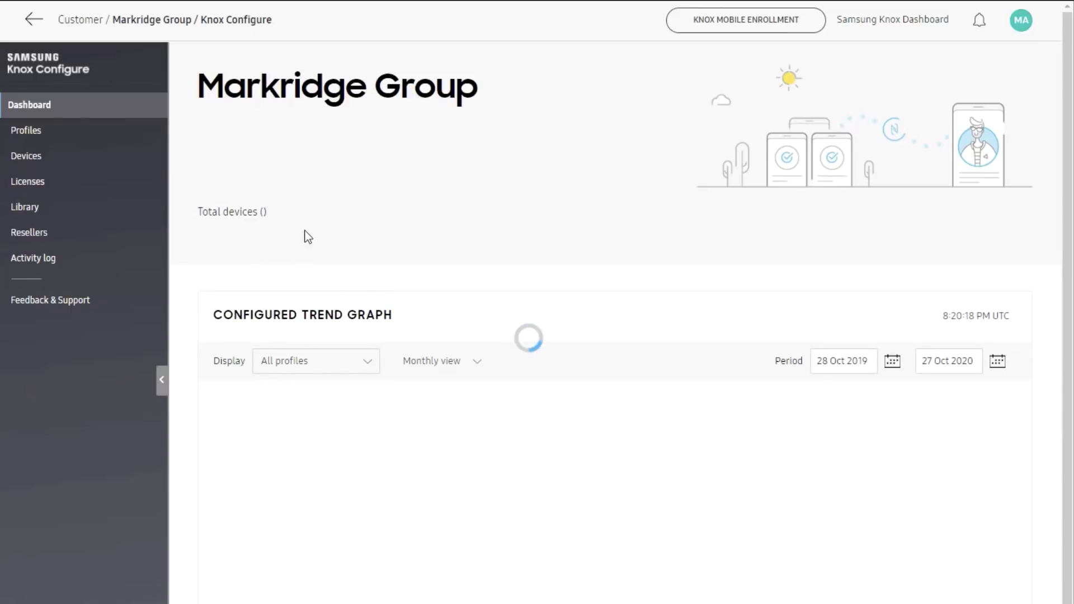
{"action": "scroll", "coordinate": [382, 302], "scroll_direction": "down", "scroll_amount": 5}
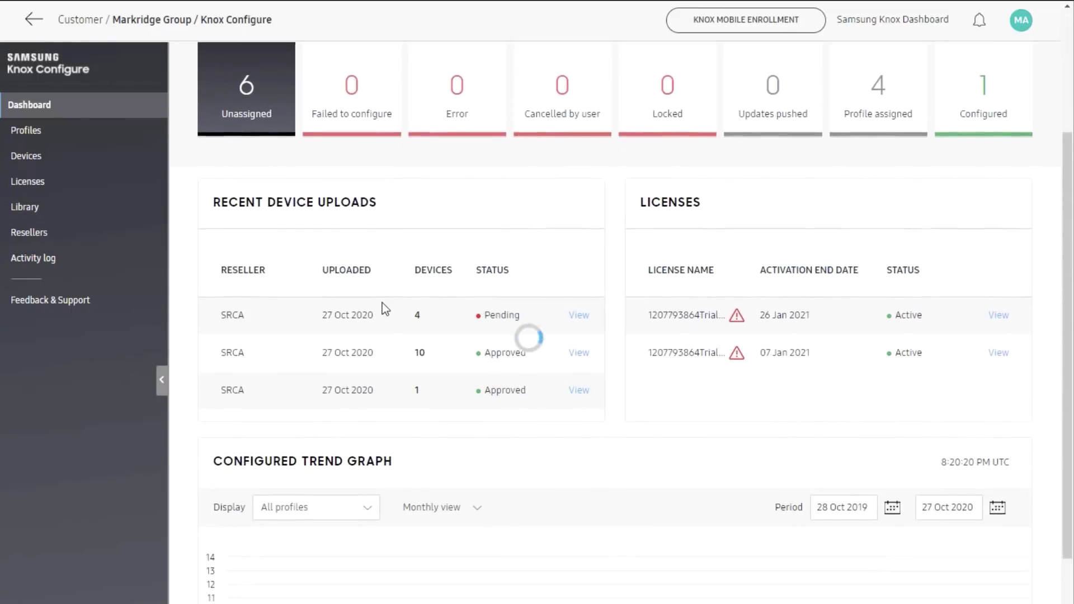
{"action": "scroll", "coordinate": [382, 304], "scroll_direction": "up", "scroll_amount": 6}
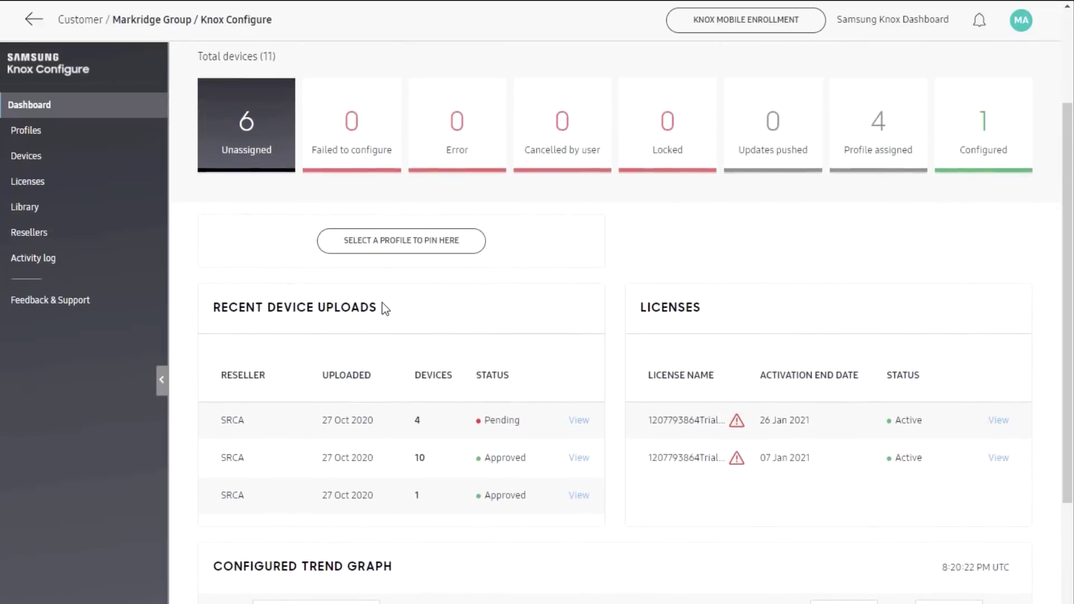
{"action": "scroll", "coordinate": [385, 309], "scroll_direction": "up", "scroll_amount": 1}
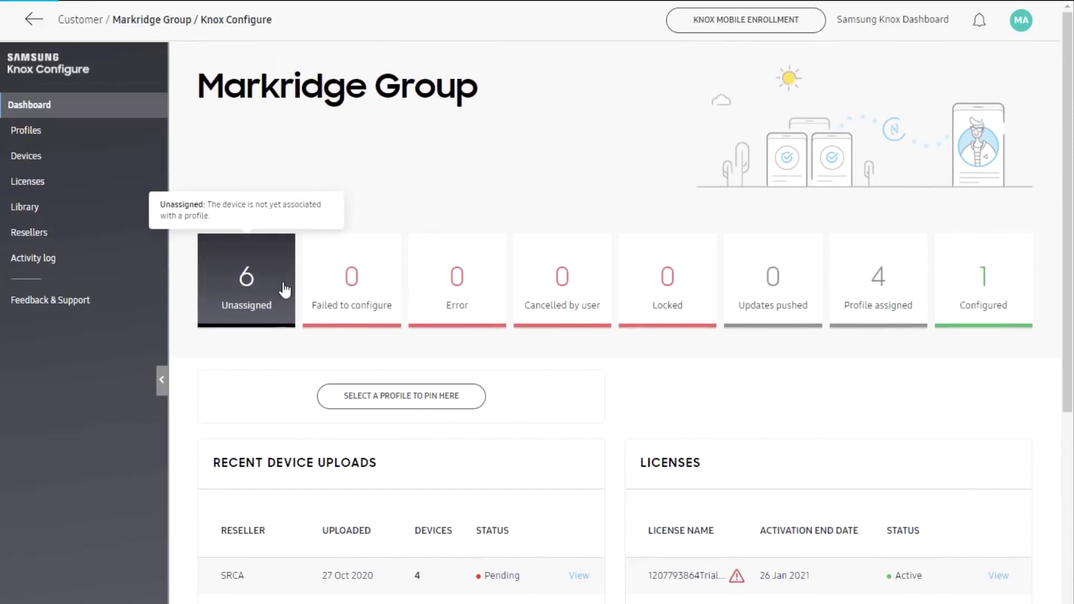
{"action": "mouse_move", "coordinate": [992, 298]}
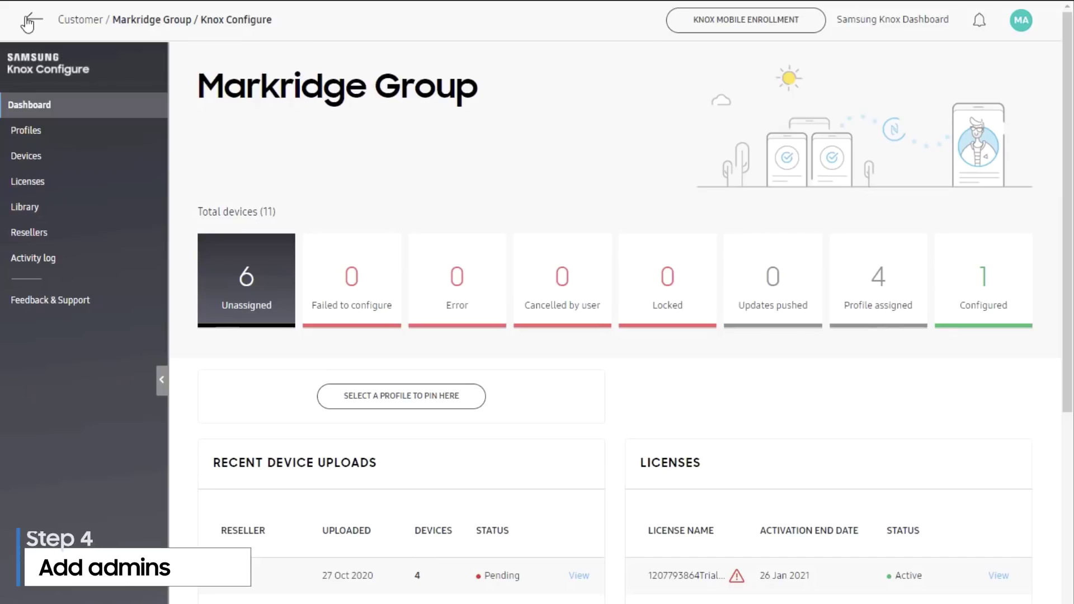
- From the Administrators list, invite a new administrator with first name, last name and work e-mail
{"action": "left_click", "coordinate": [26, 20]}
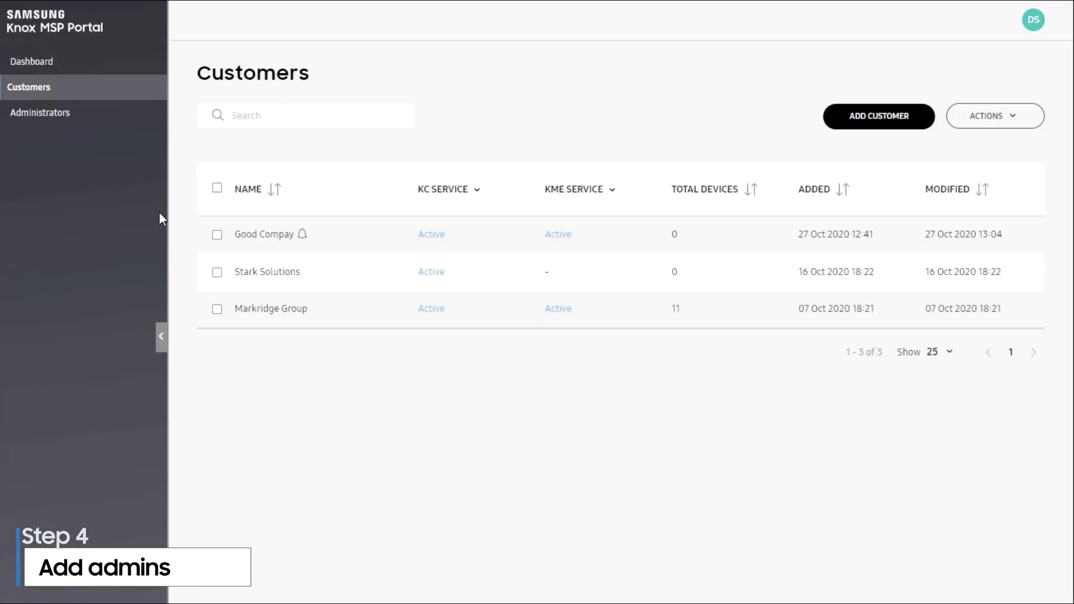
{"action": "left_click", "coordinate": [94, 111]}
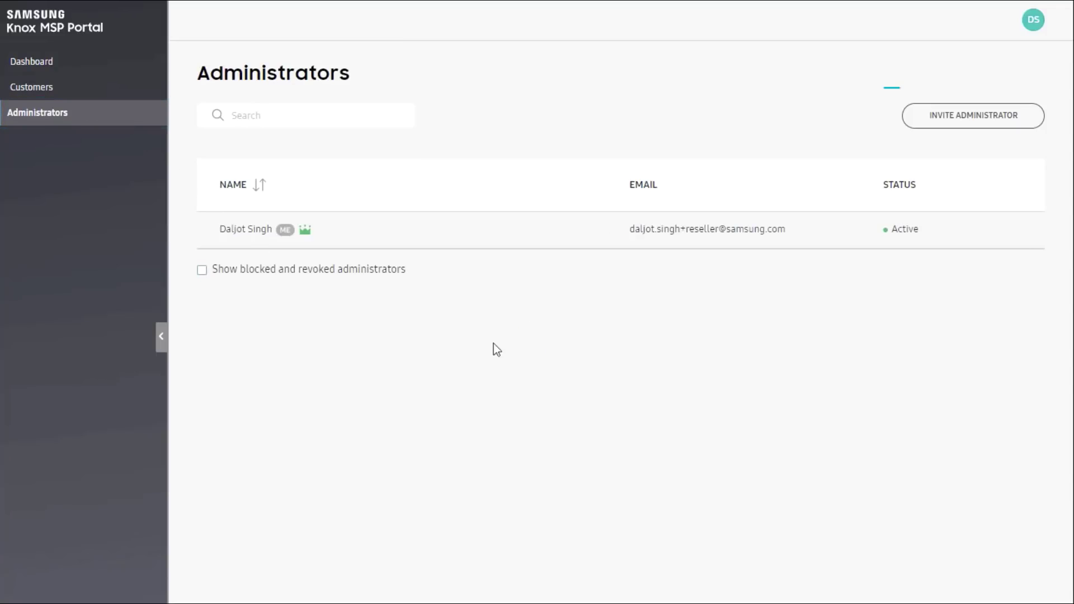
{"action": "left_click", "coordinate": [917, 116]}
{"action": "left_click", "coordinate": [537, 177]}
{"action": "key", "text": "Tab"}
{"action": "key", "text": "Tab"}
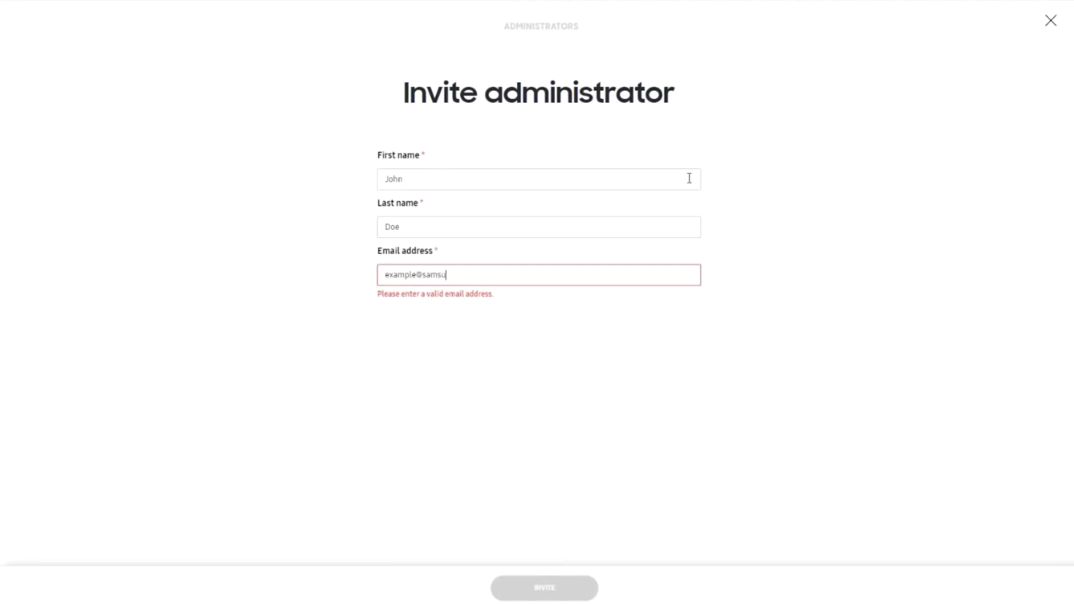
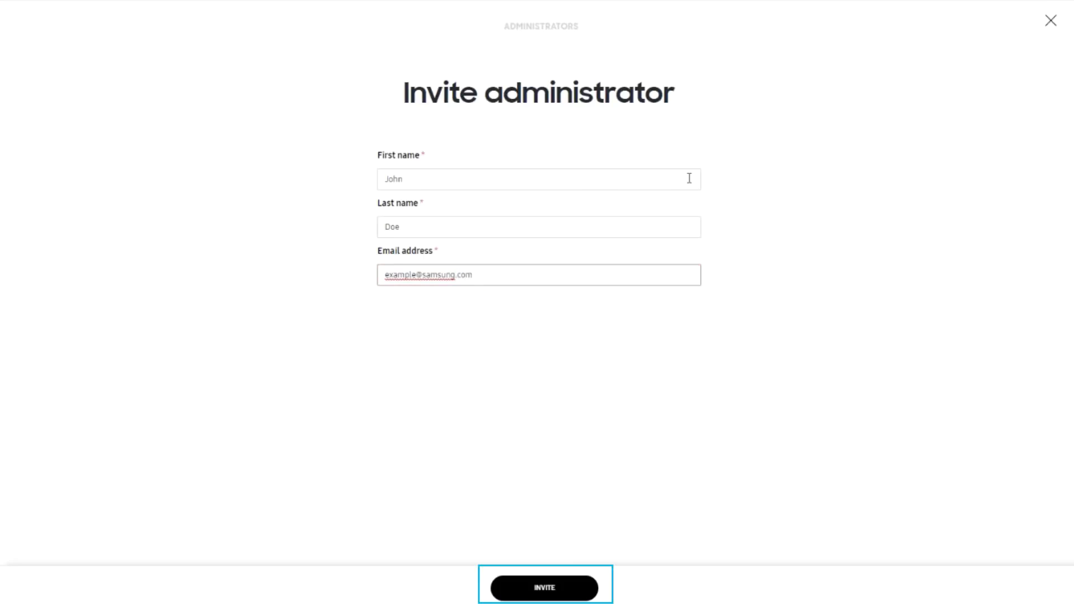
{"action": "left_click", "coordinate": [525, 587]}
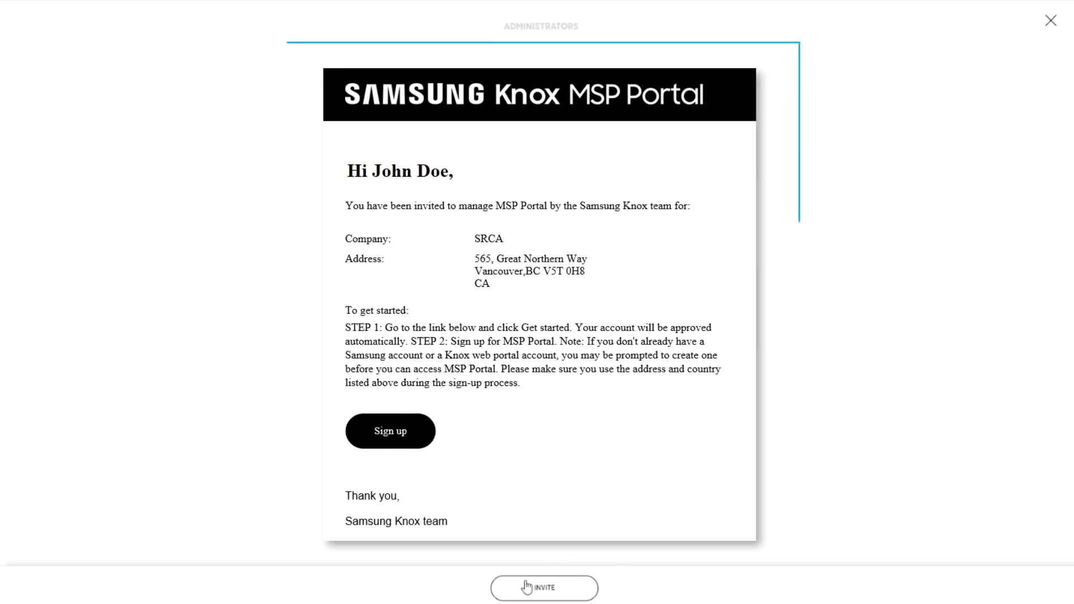